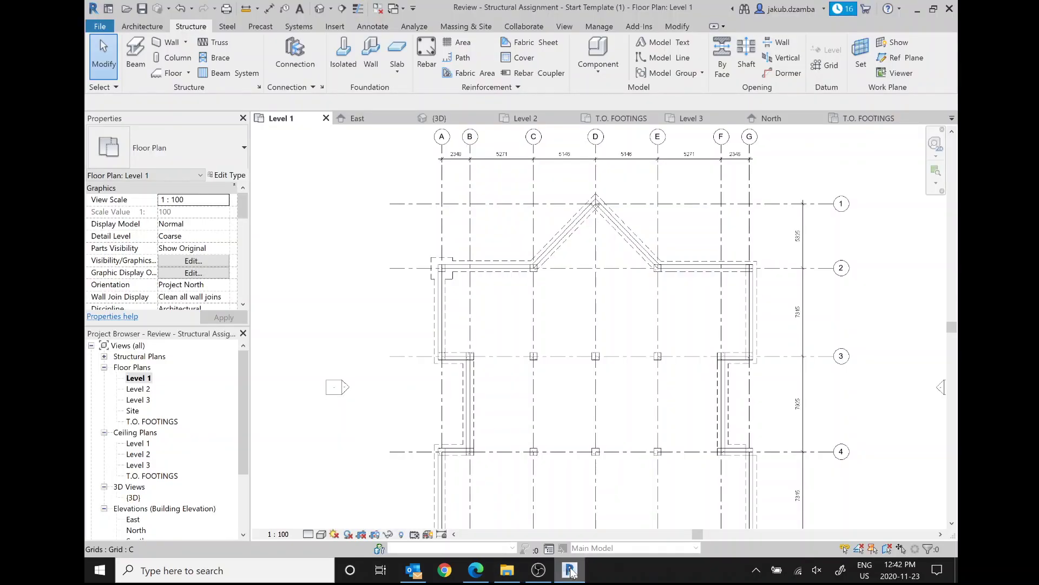
Start placing M_Footing-Rectangular 1800 x 1800 x 450mm isolated footings at grid intersections.
left_click(448, 261)
key("Escape")
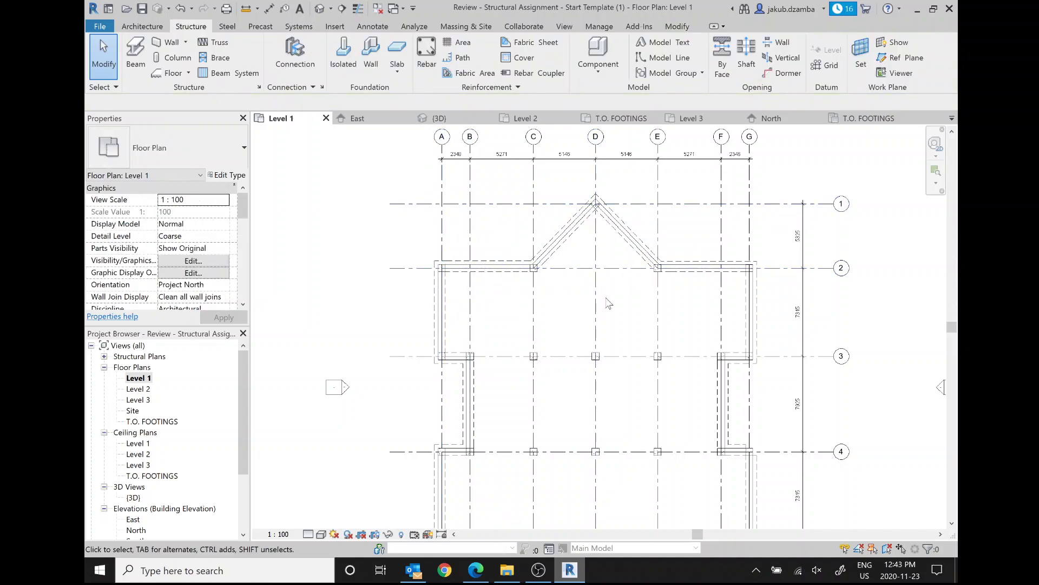
middle_click_drag(600, 308, 525, 309)
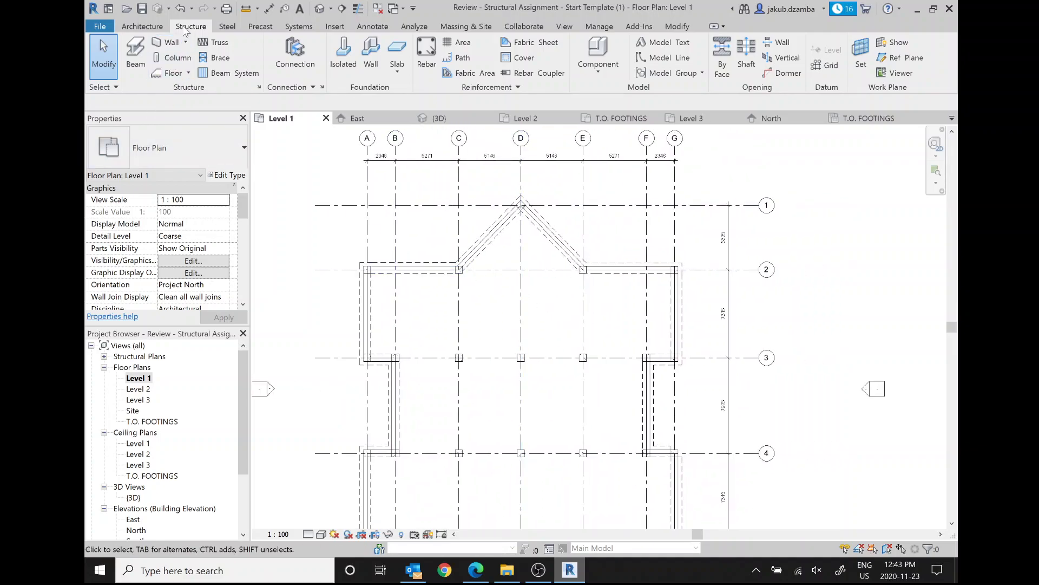
left_click(341, 62)
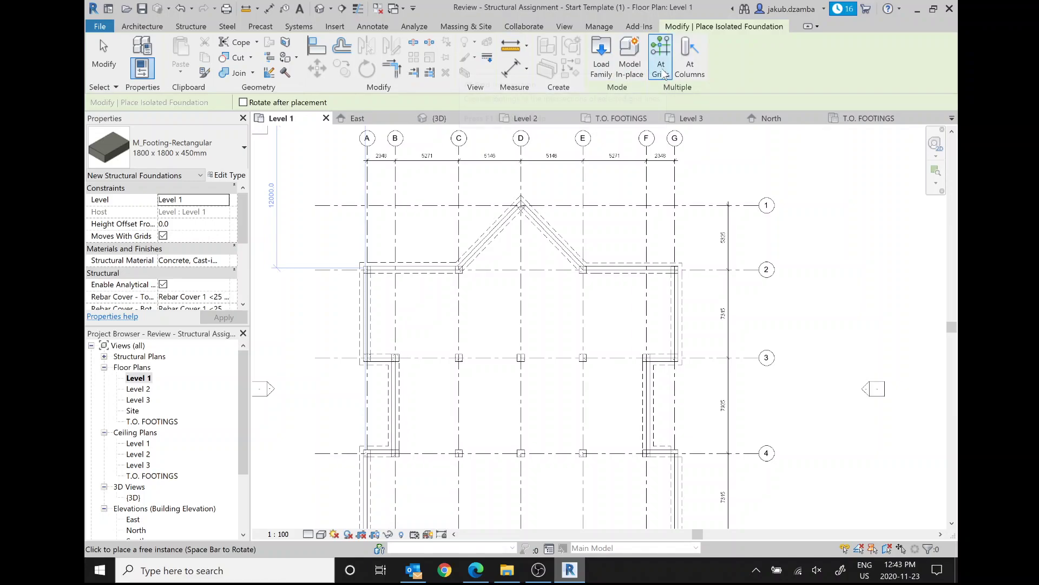
left_click(661, 68)
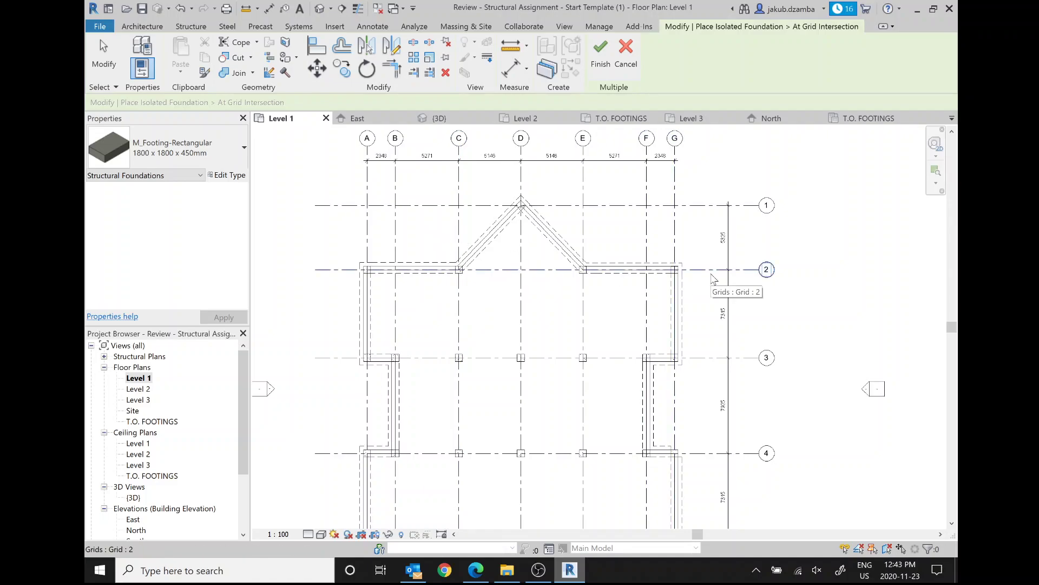
Pick grids 2, G, E, 1, D, C, A, B and 3 to preview footings at their intersections.
left_click(711, 276)
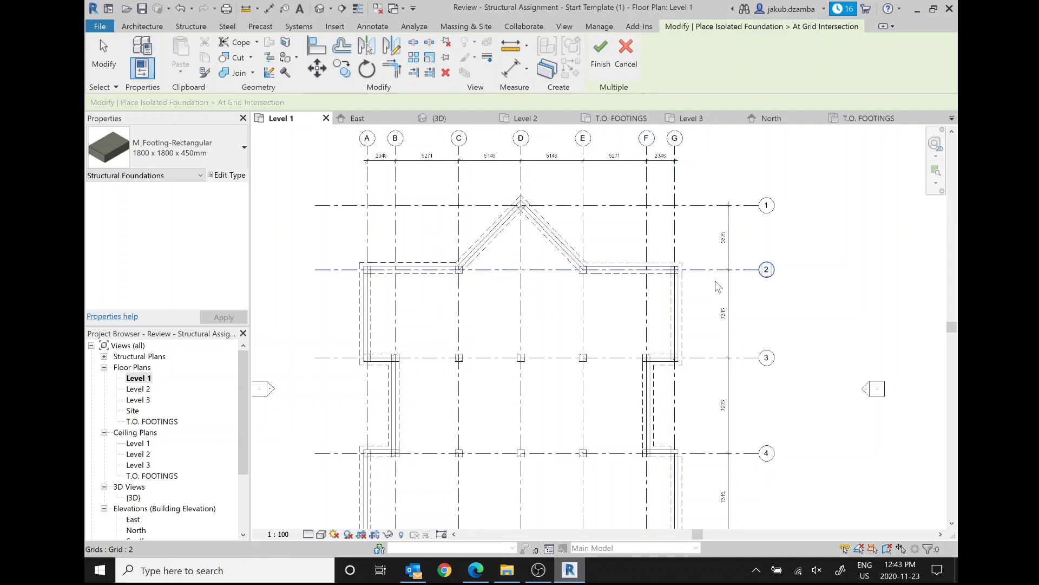
left_click(680, 244, "ctrl")
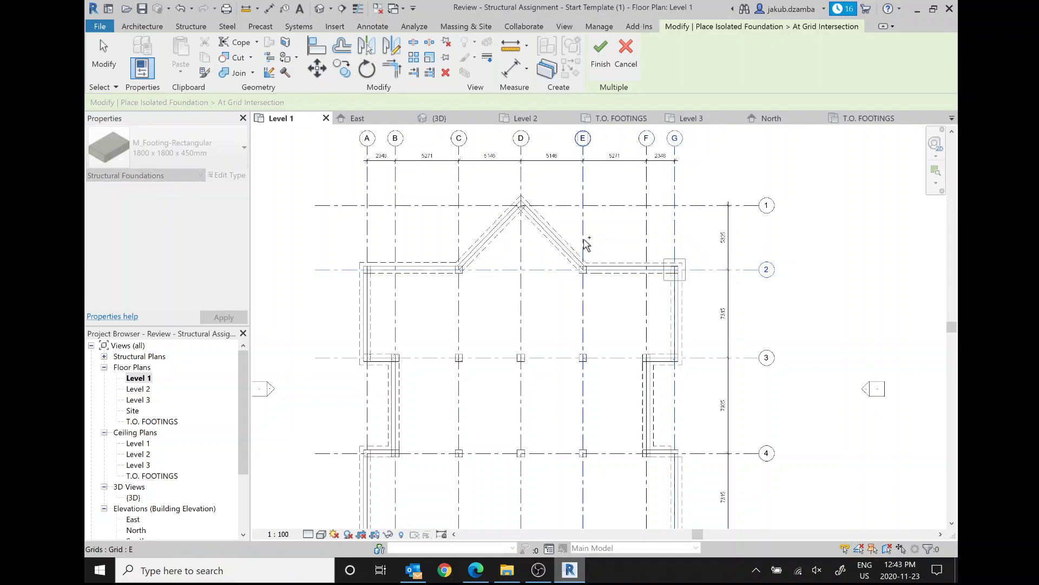
left_click(584, 277, "ctrl")
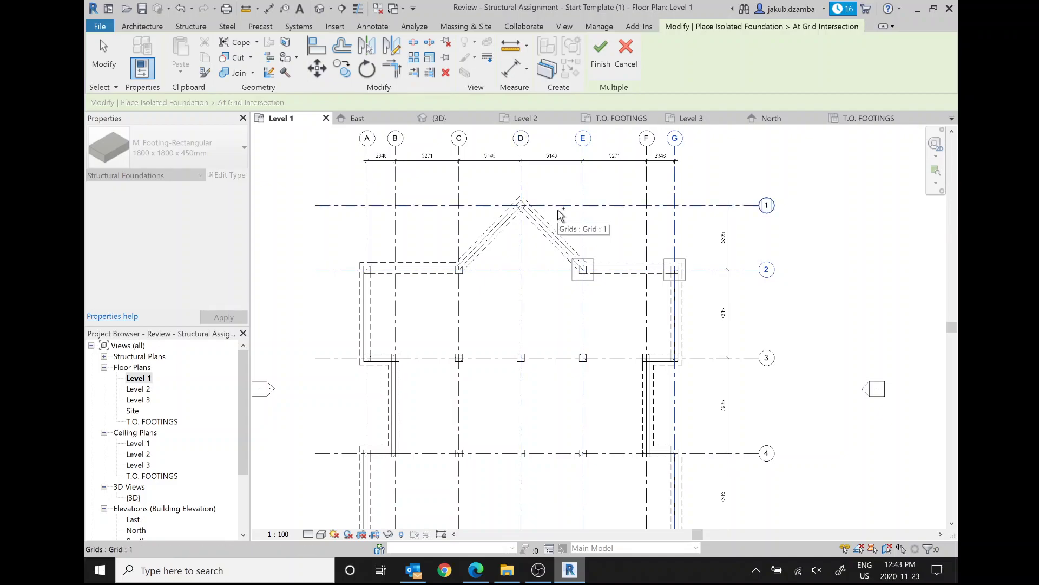
left_click(559, 211, "ctrl")
left_click(524, 189, "ctrl")
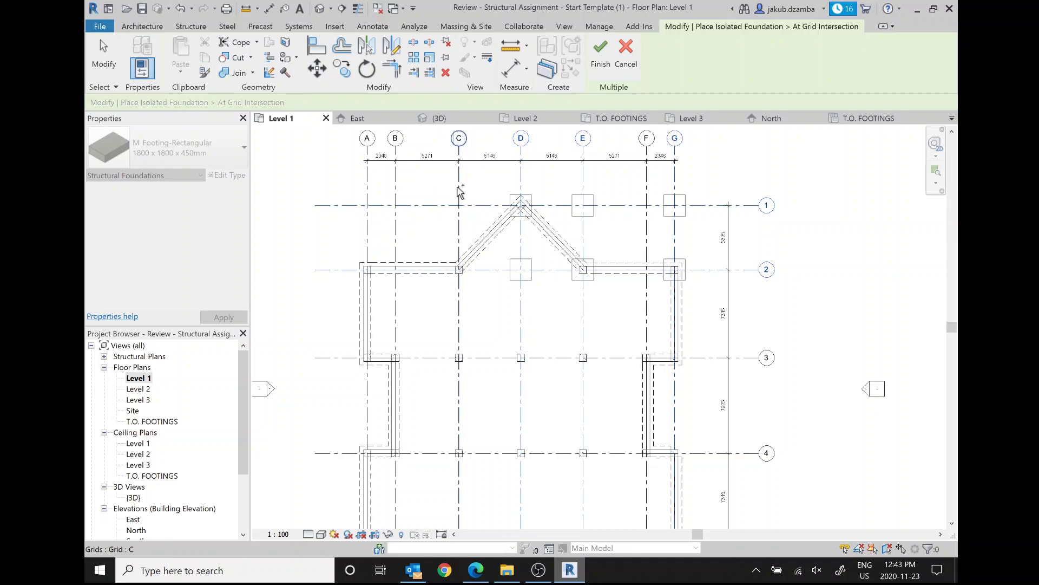
left_click(459, 199, "ctrl")
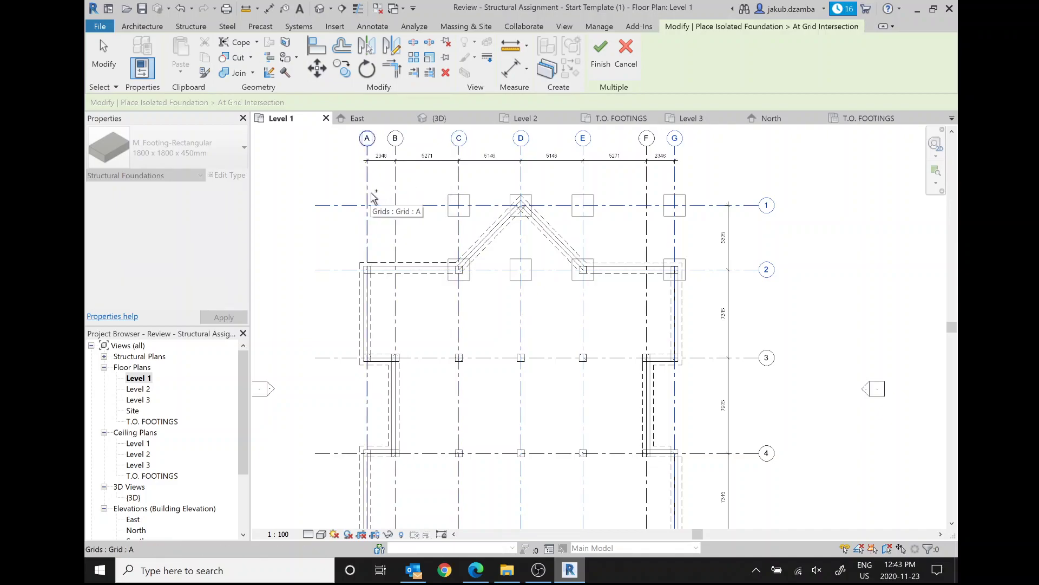
left_click(372, 193, "ctrl")
left_click(396, 338, "ctrl")
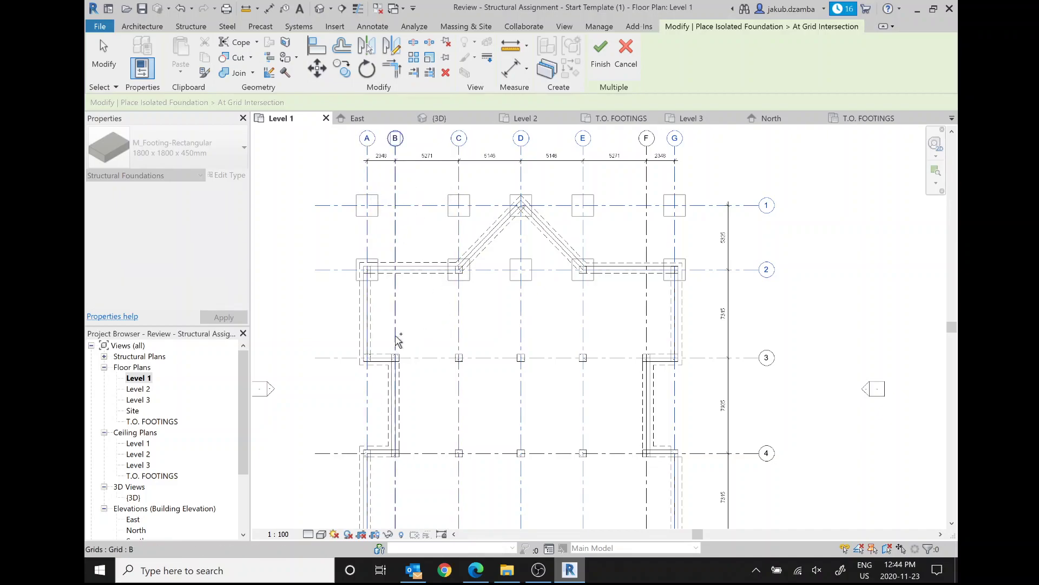
left_click(345, 357, "ctrl")
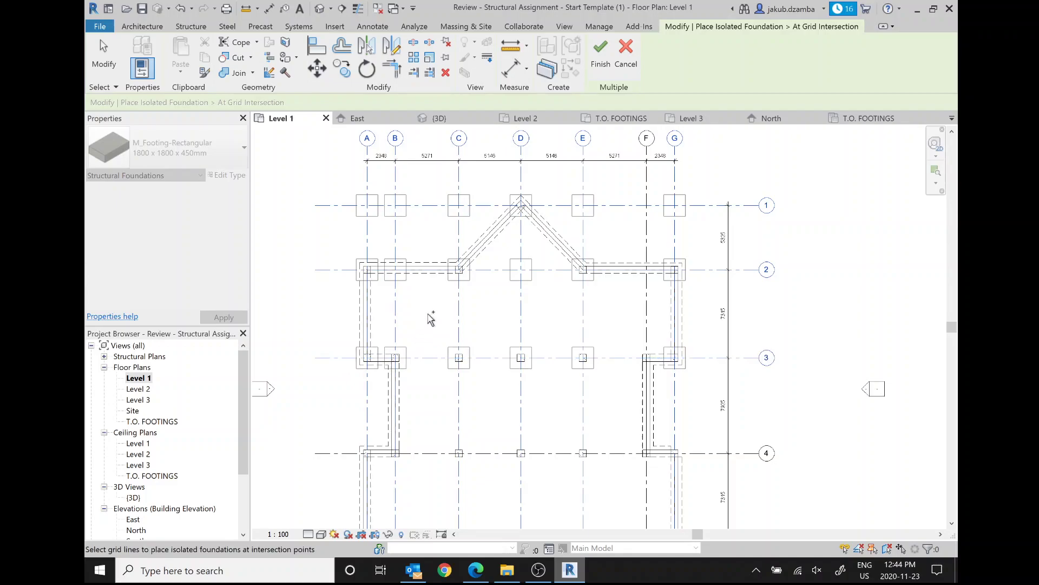
Add grids 4, 5, 6, F and D so footings cover the remaining intersections.
scroll(432, 320, "down", 4)
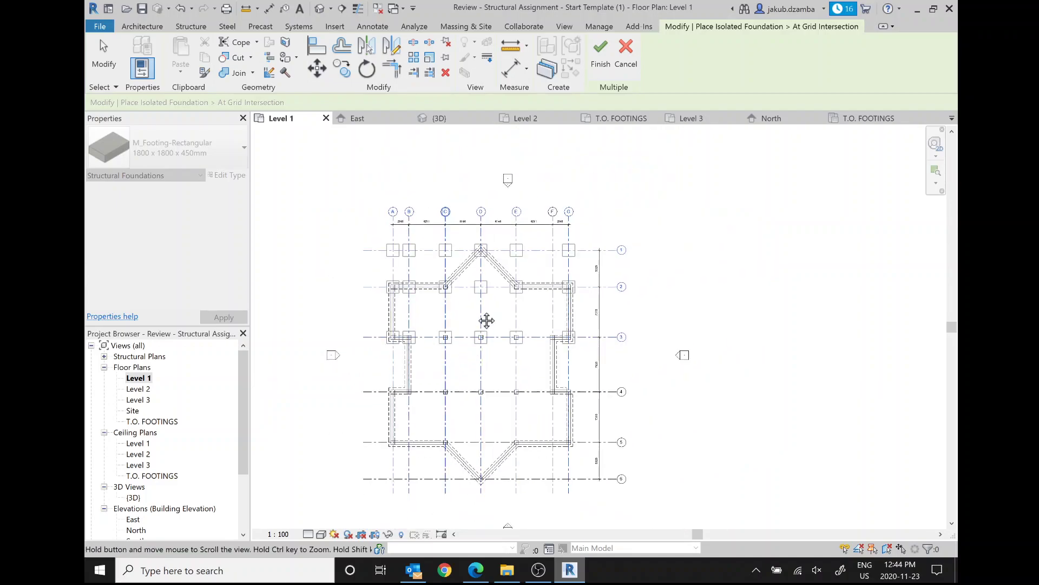
scroll(487, 312, "up", 2)
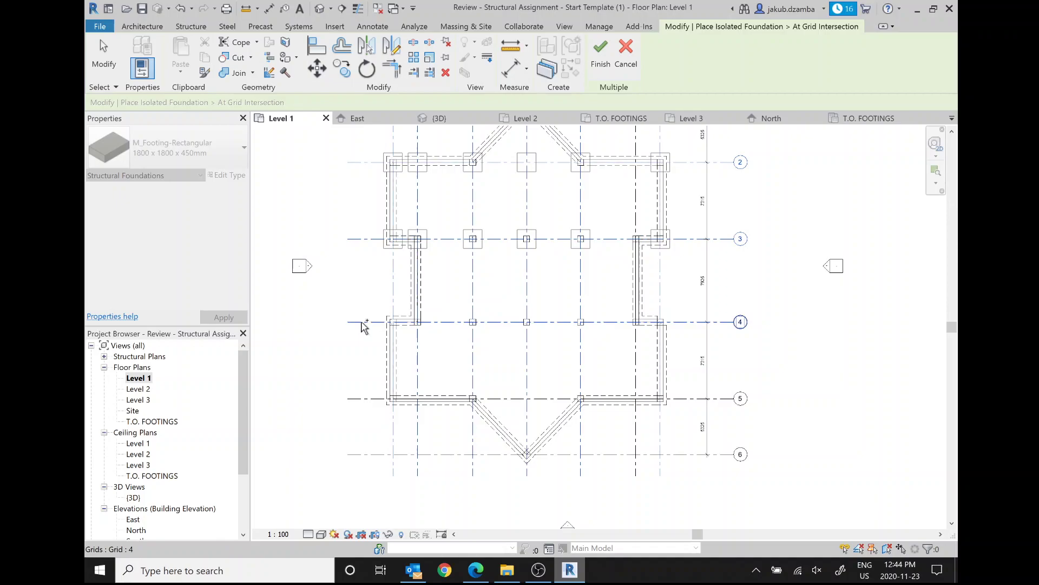
left_click(364, 323, "ctrl")
left_click(364, 399, "ctrl")
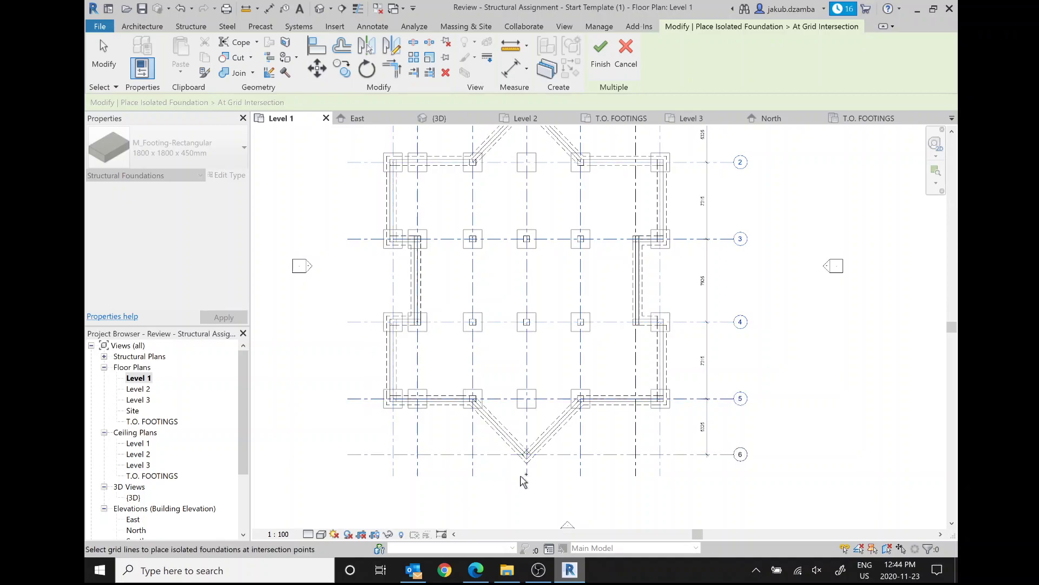
left_click(553, 454, "ctrl")
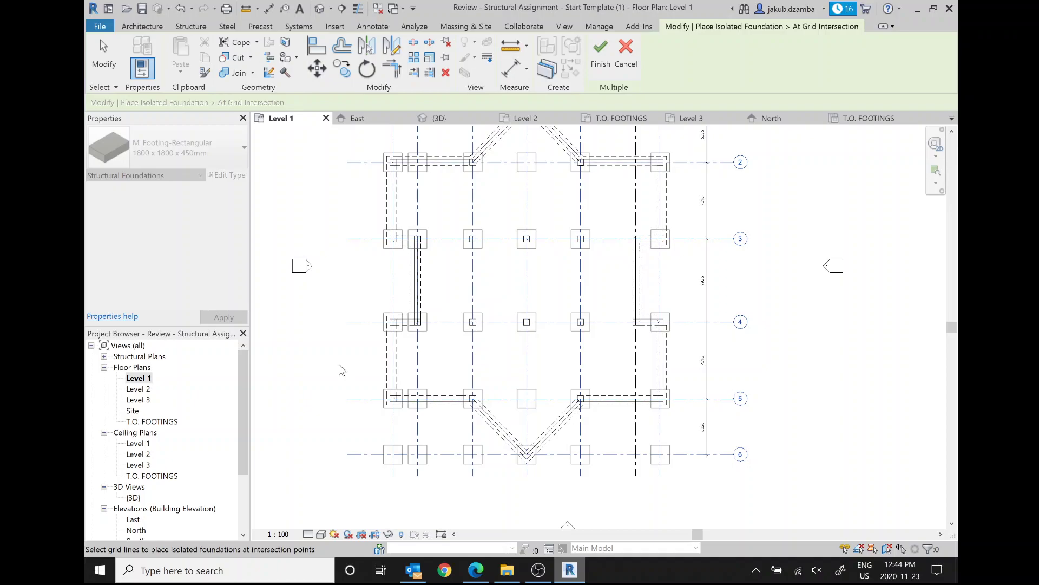
left_click(636, 226, "ctrl")
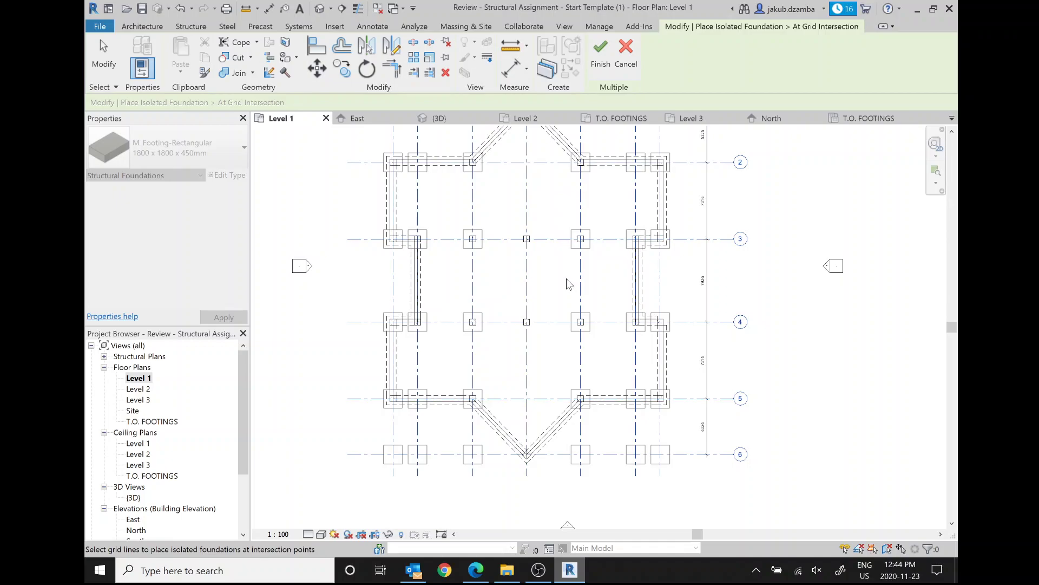
left_click(530, 222, "ctrl")
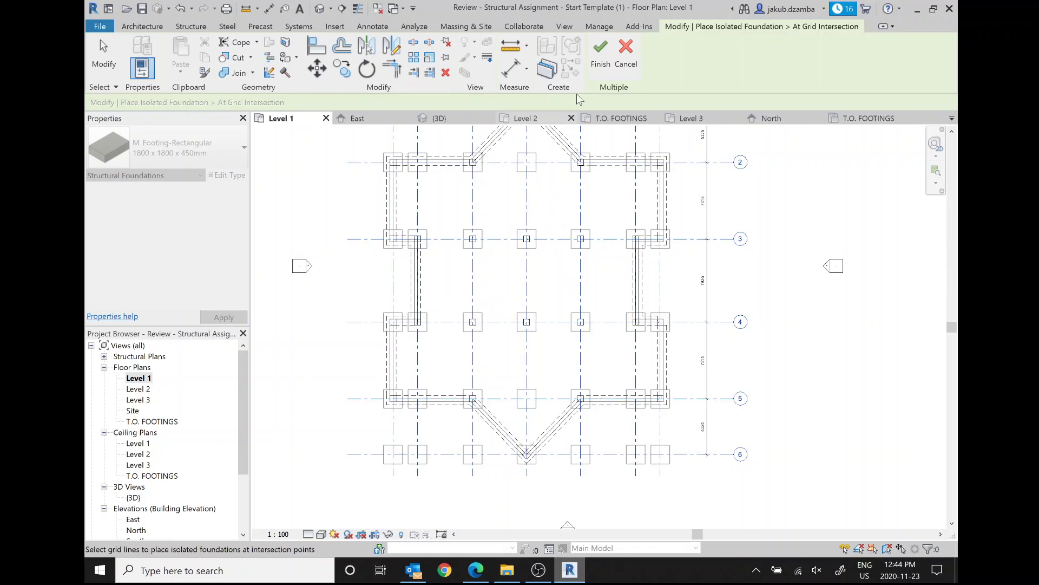
Finish the grid footings and orbit the 3D view to inspect them.
left_click(600, 54)
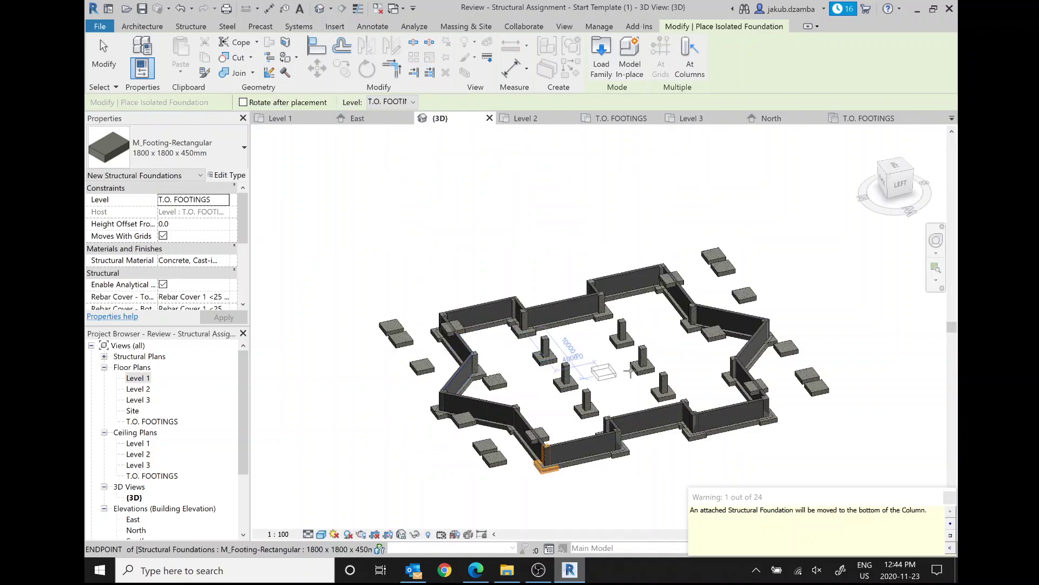
middle_click_drag(630, 431, 419, 374, "shift")
key("Escape")
key("Escape")
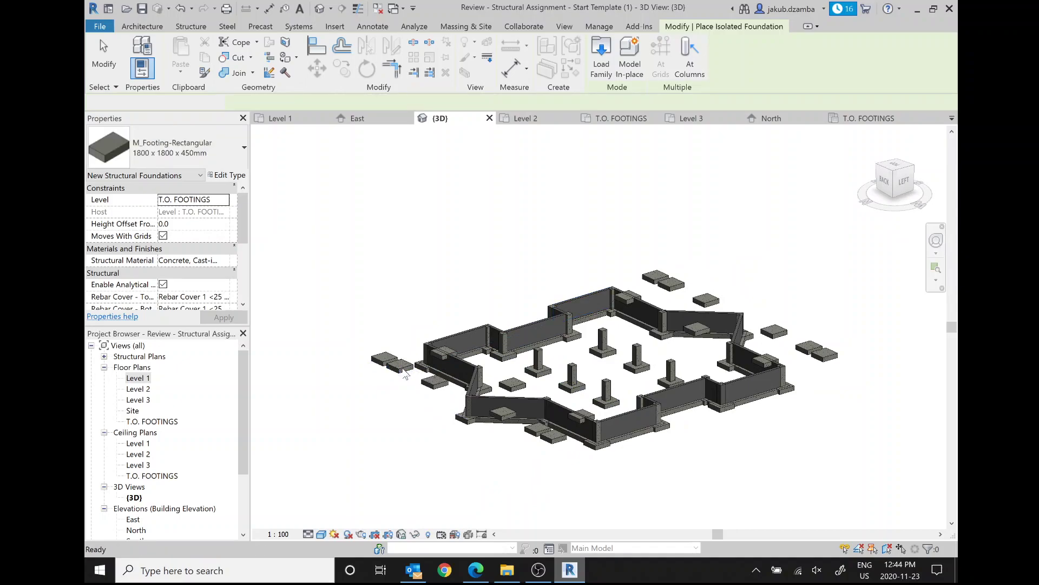
Right-click one footing in 3D to reach Select All Instances.
left_click(385, 364)
right_click(387, 367)
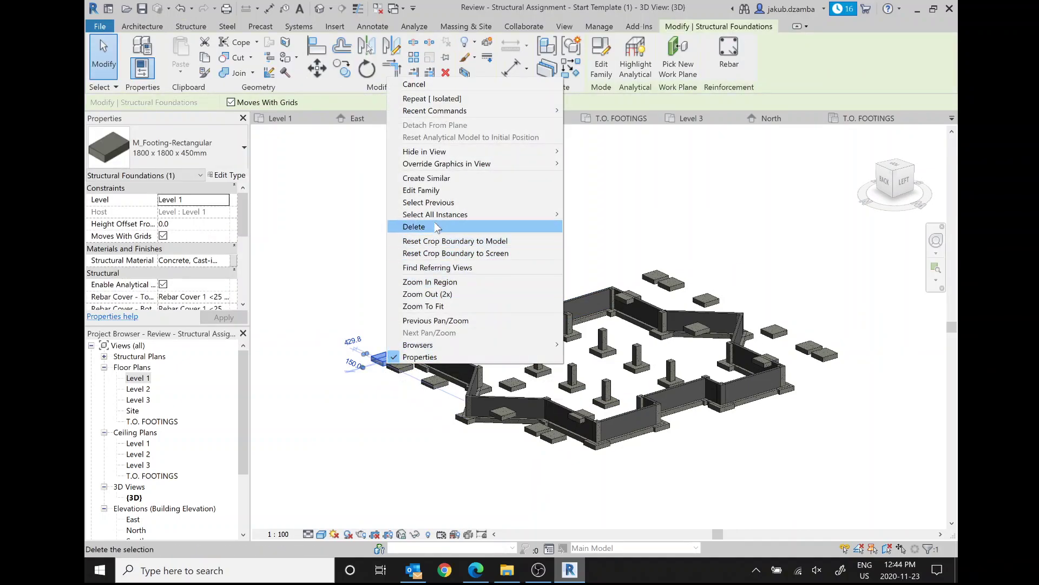
mouse_move(436, 216)
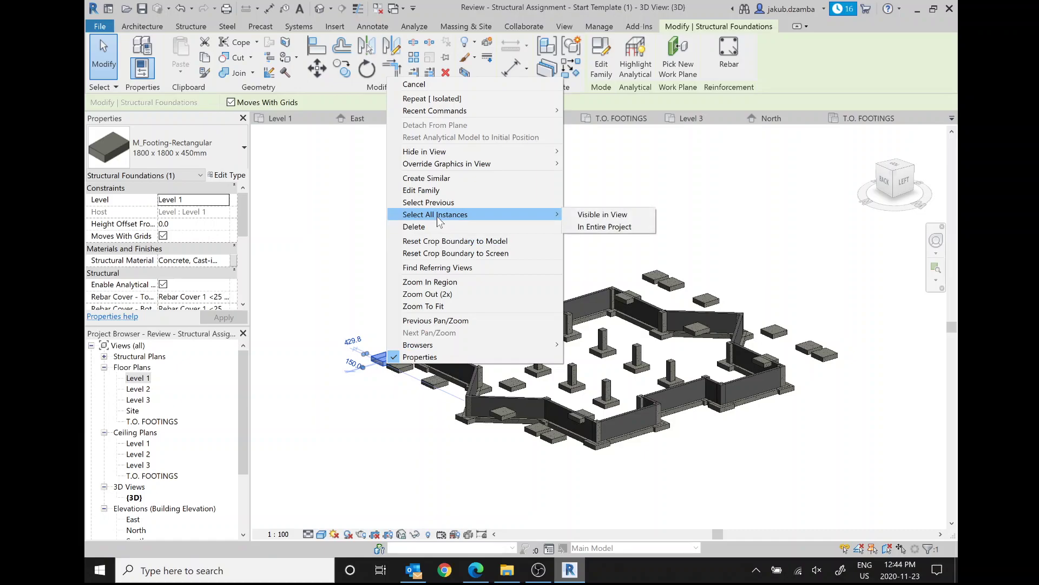
Select all 42 visible footings and change their Level to T.O. FOOTINGS.
left_click(601, 214)
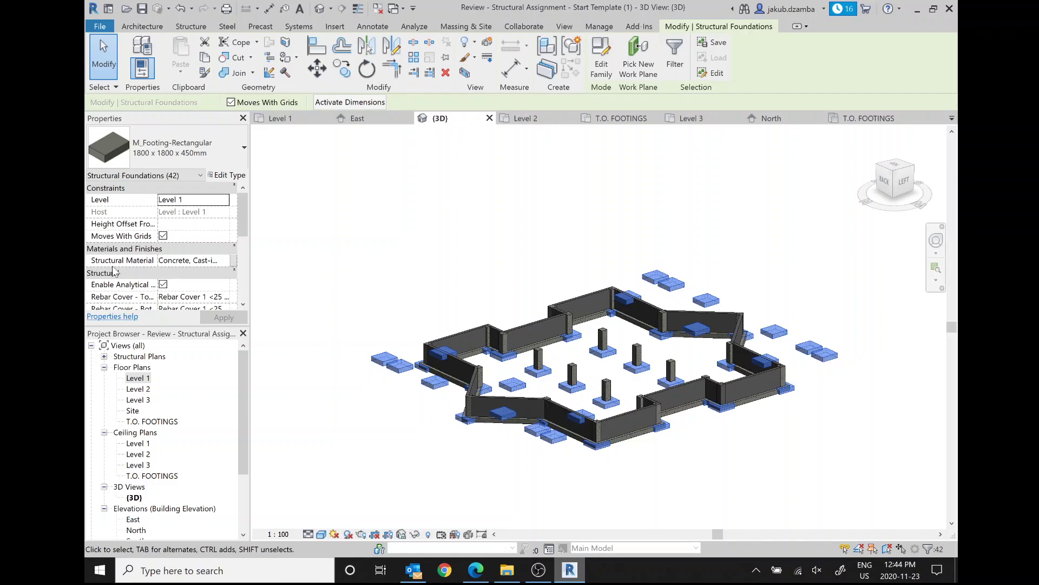
left_click(203, 200)
left_click(203, 200)
left_click(206, 219)
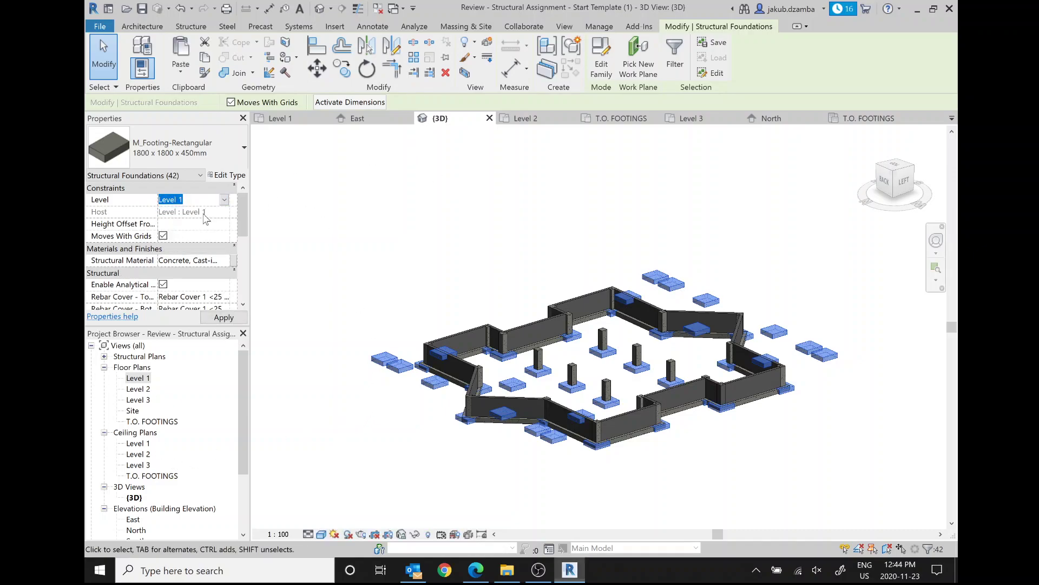
type("T")
left_click(221, 319)
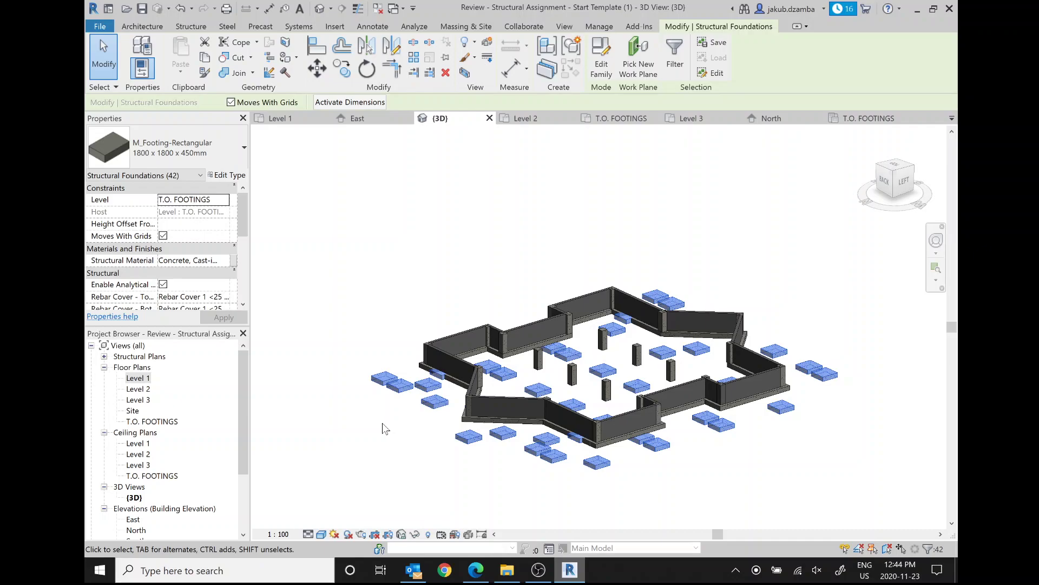
key("Escape")
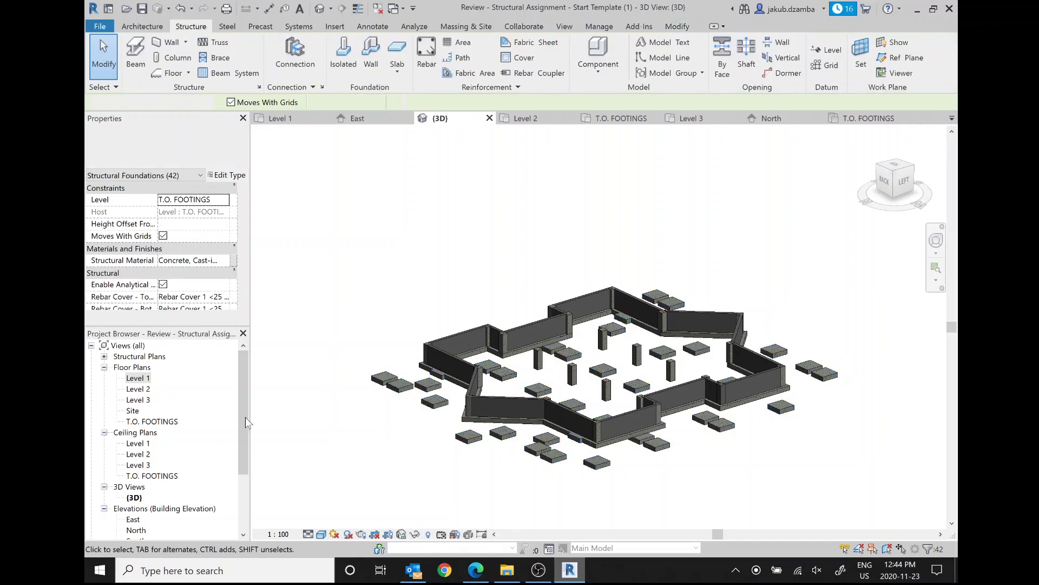
Open the East elevation and window-select all the footings.
scroll(145, 452, "down", 2)
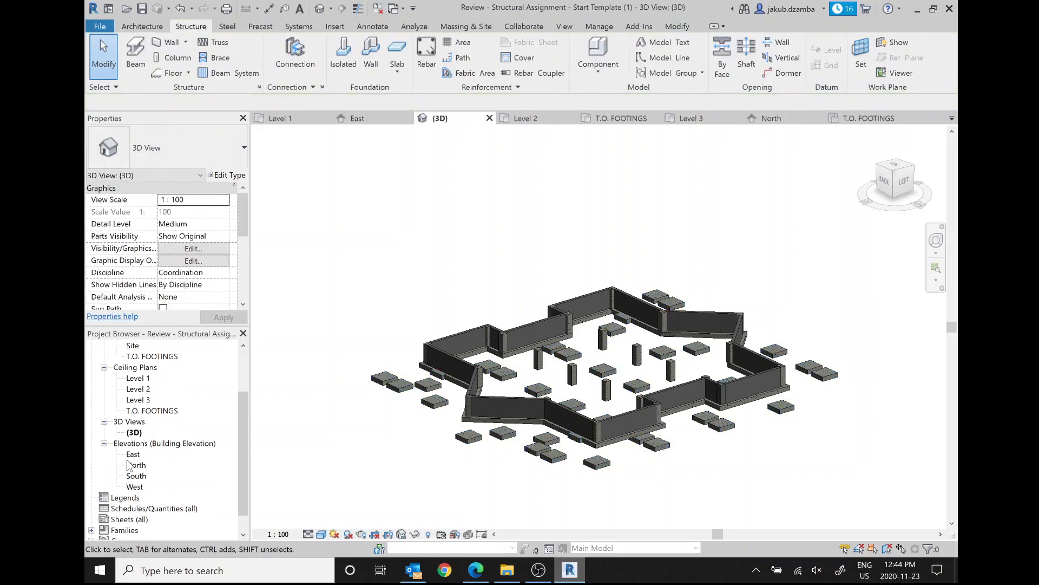
double_click(132, 454)
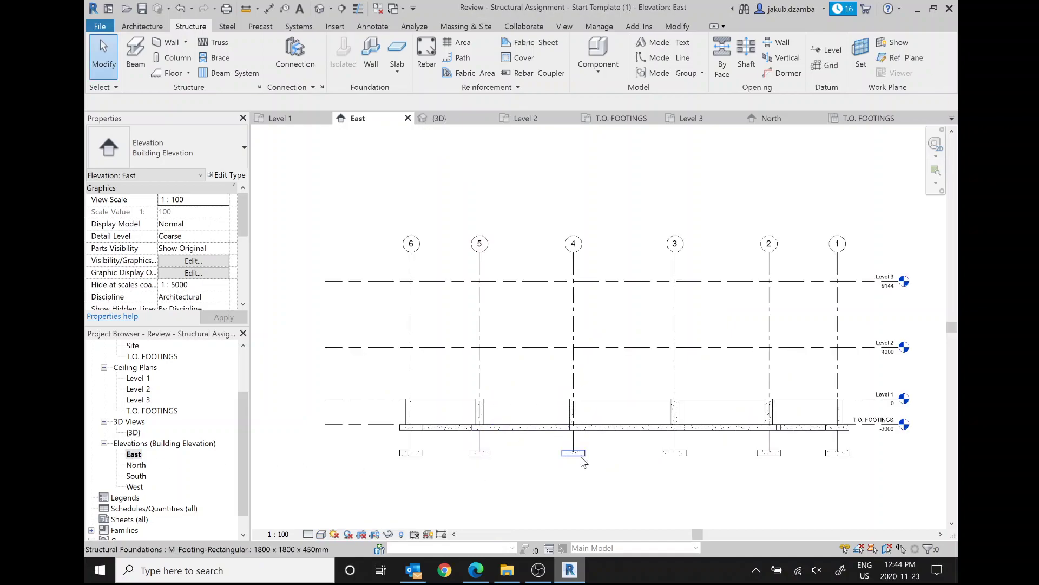
left_click(578, 454)
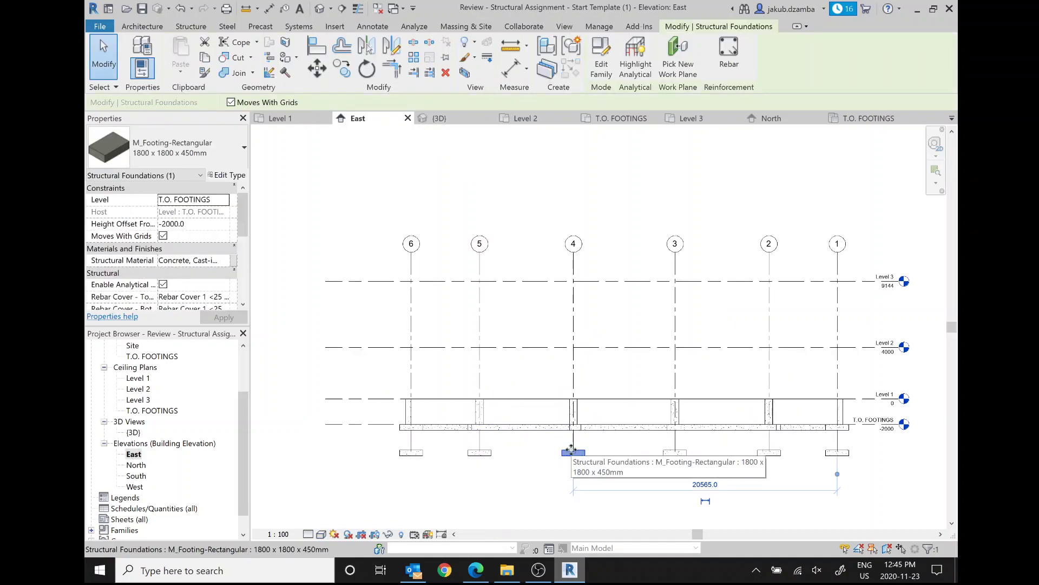
left_click_drag(838, 468, 907, 478)
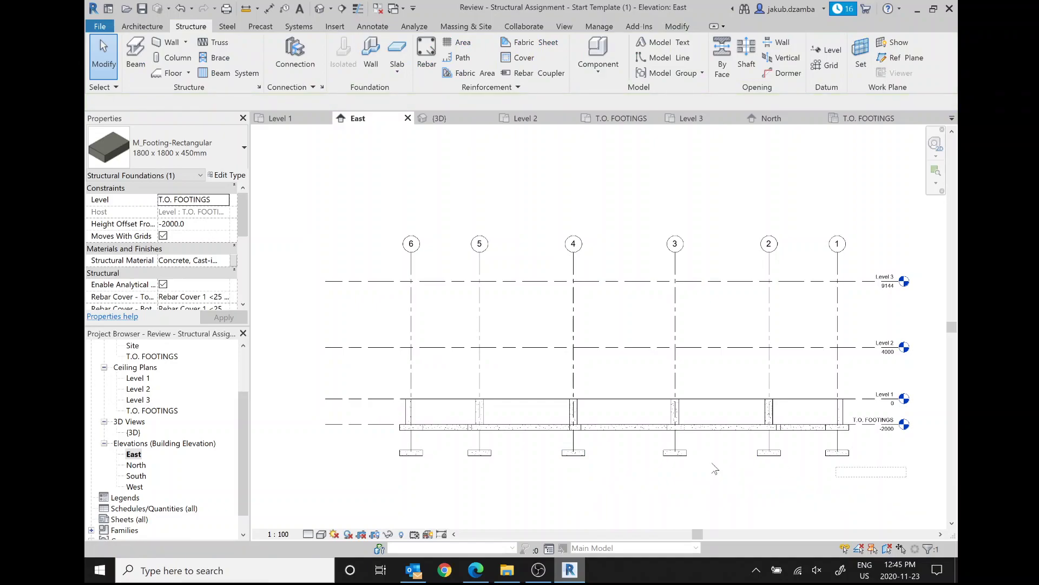
left_click_drag(354, 444, 861, 466)
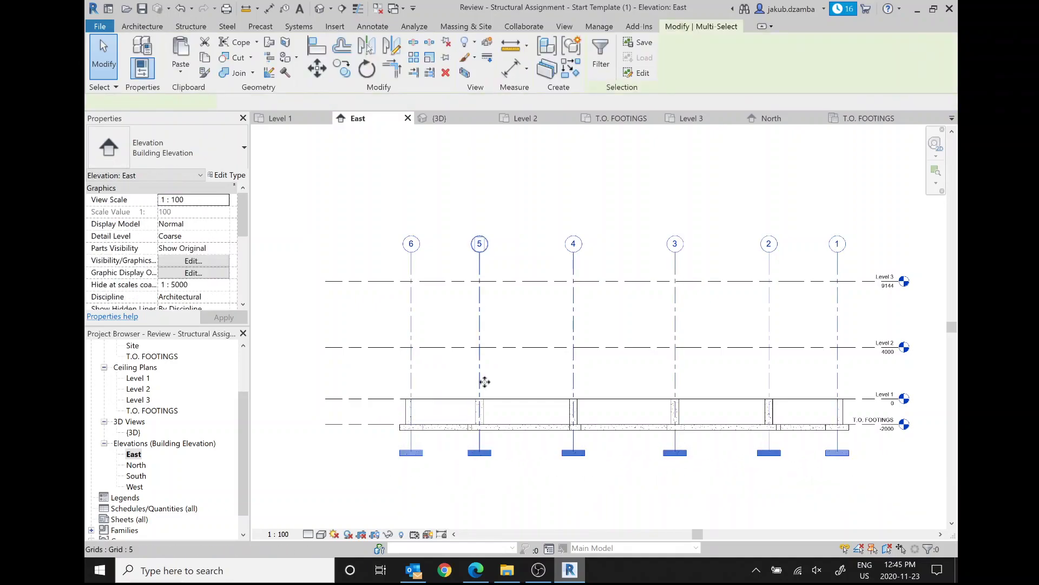
left_click_drag(848, 262, 360, 269)
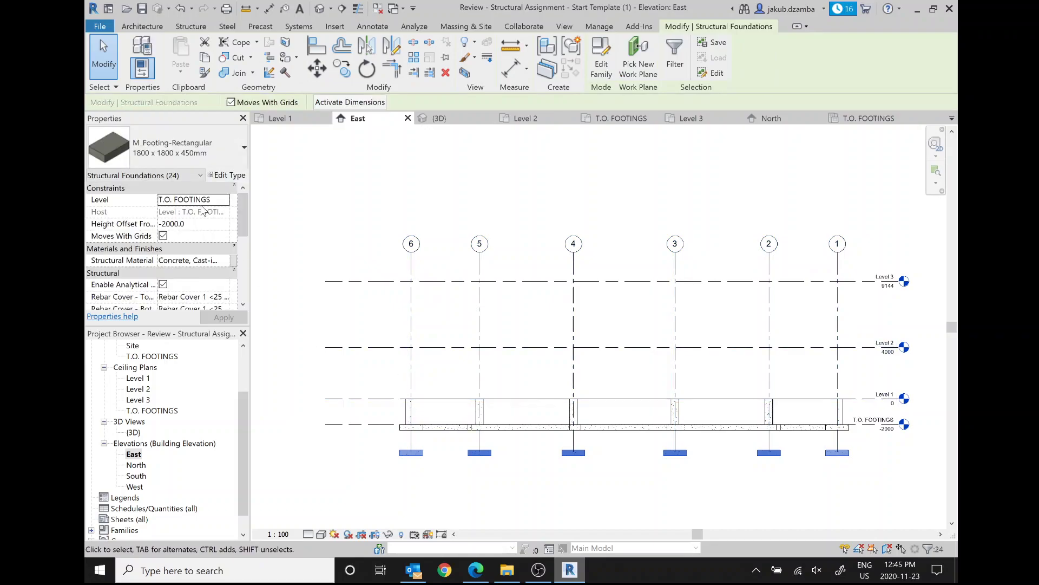
Set the footings' Height Offset From Level to 0.0 and apply it.
left_click(194, 224)
type("0.0")
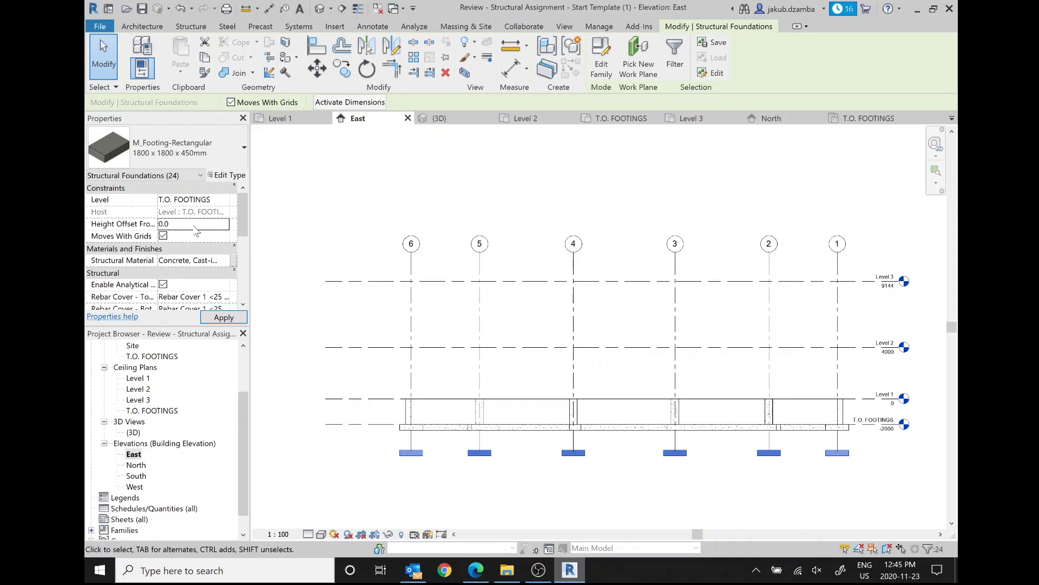
left_click(204, 318)
left_click(295, 355)
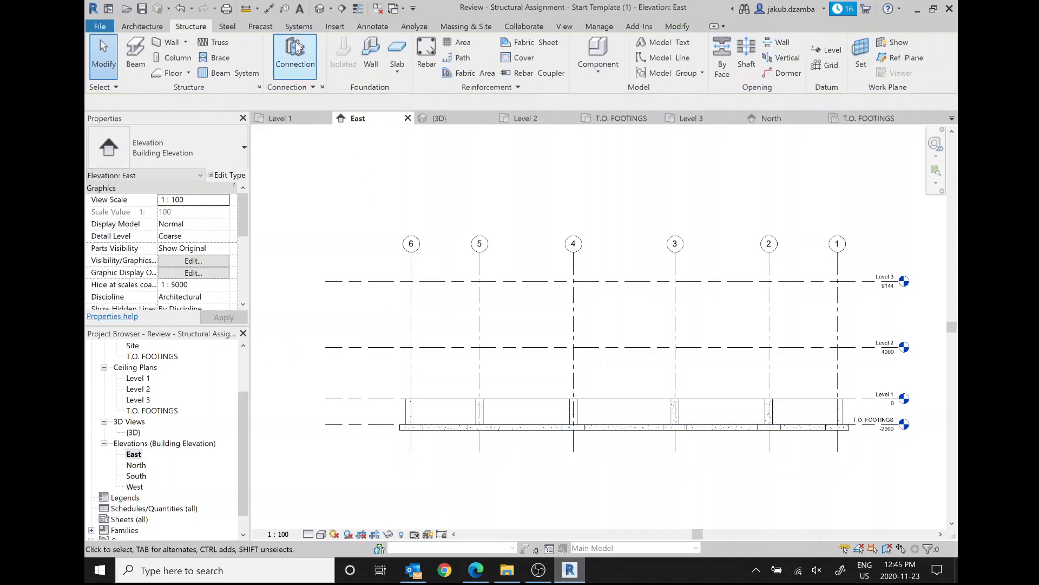
In a top-down 3D view, select and delete the stray footings outside the walls.
left_click(319, 9)
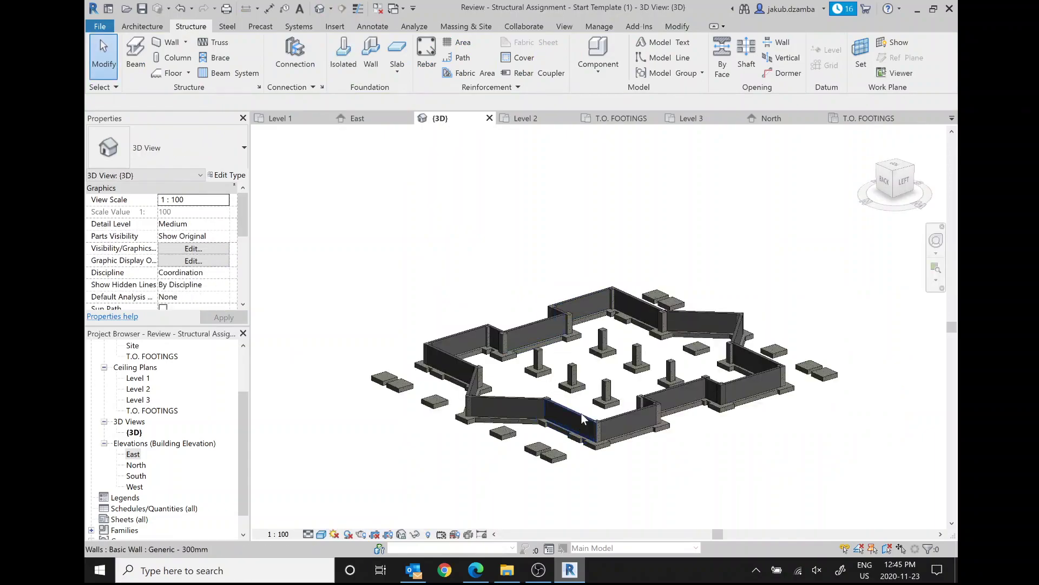
middle_click_drag(583, 418, 610, 293, "shift")
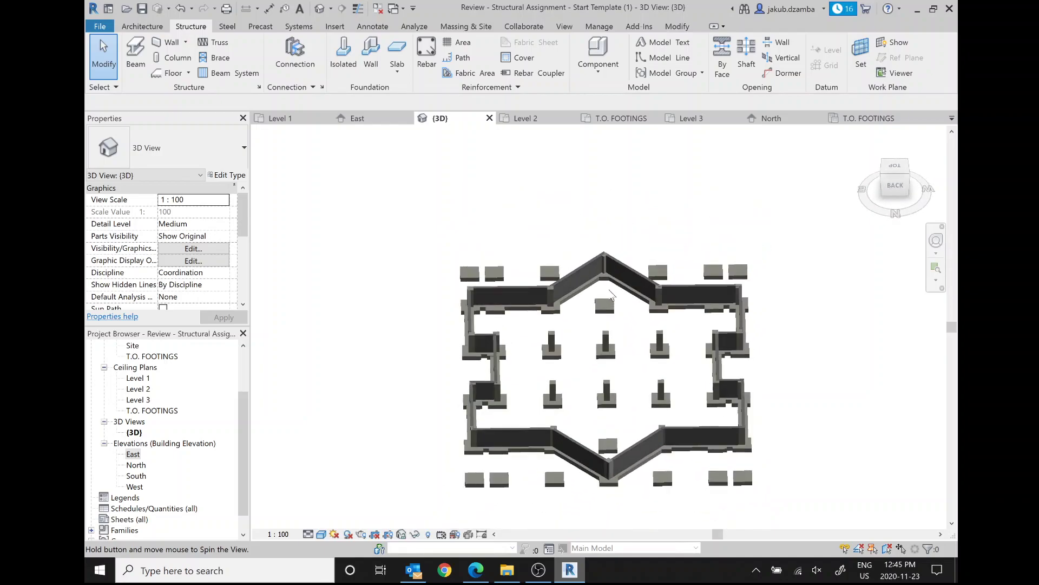
left_click(727, 265)
key("Escape")
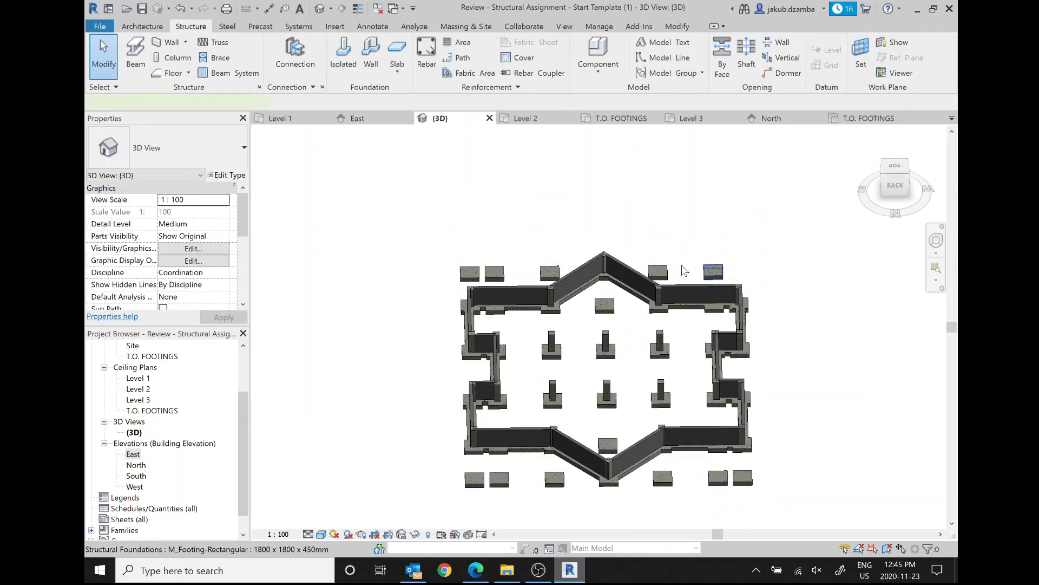
left_click(494, 273)
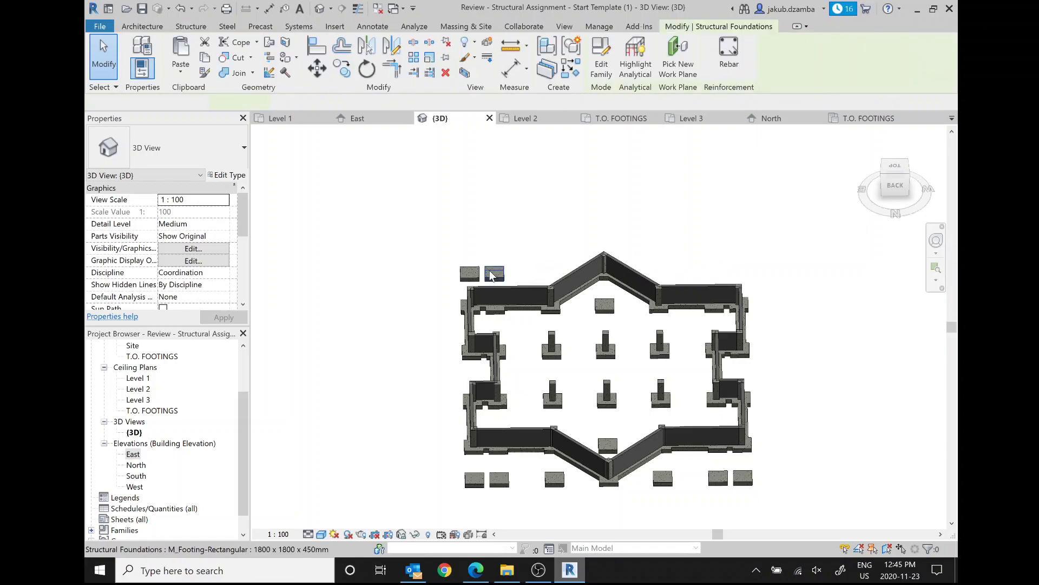
key("Escape")
left_click(607, 445)
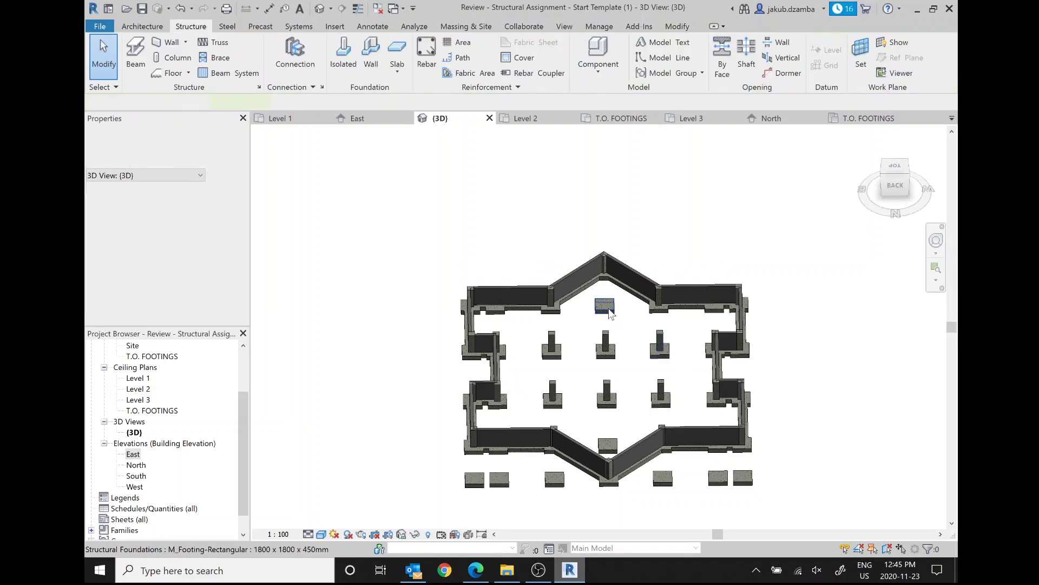
key("Escape")
left_click_drag(781, 499, 661, 480)
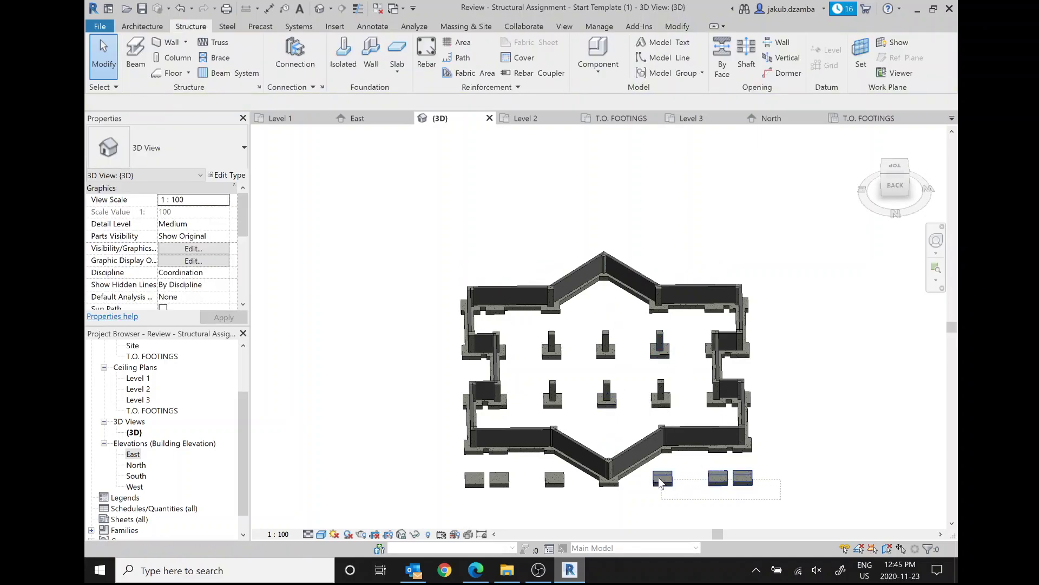
left_click_drag(550, 514, 455, 492)
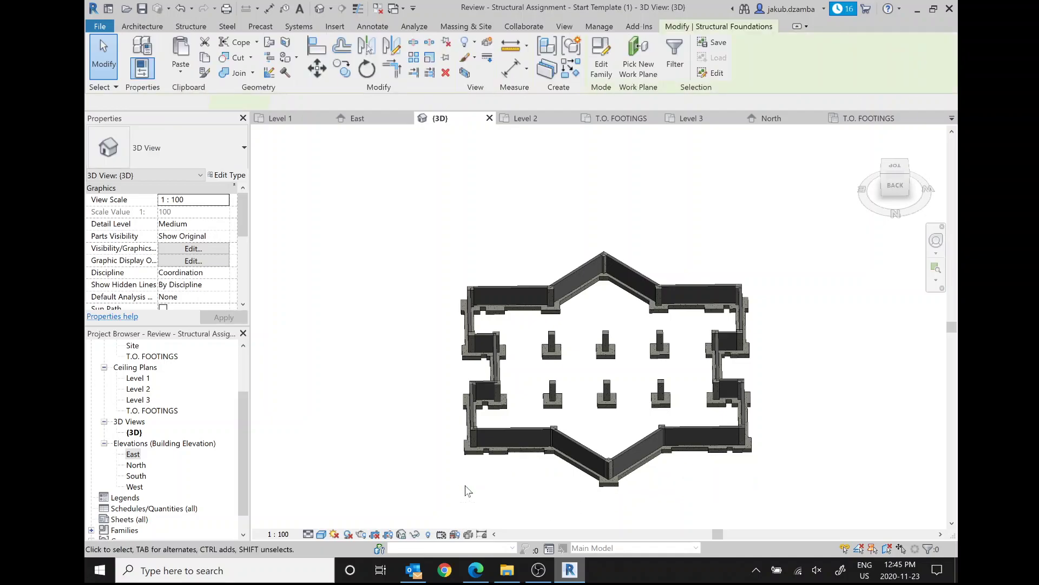
key("Delete")
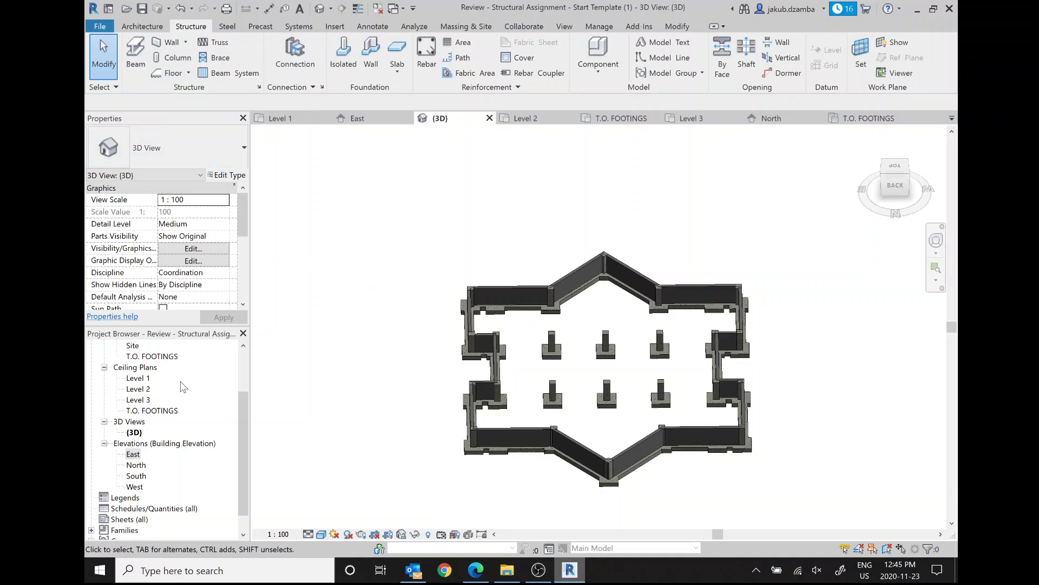
Review the T.O. FOOTINGS plan, then reopen Level 1 showing grids A–G and 1–6.
scroll(183, 386, "up", 2)
double_click(139, 379)
left_click(151, 423)
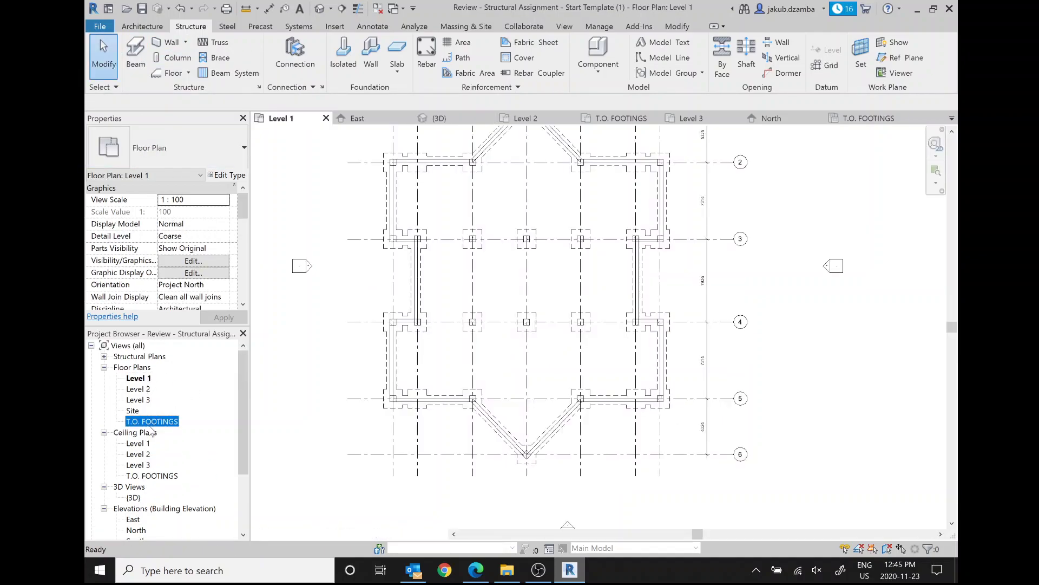
double_click(151, 425)
scroll(487, 325, "down", 5)
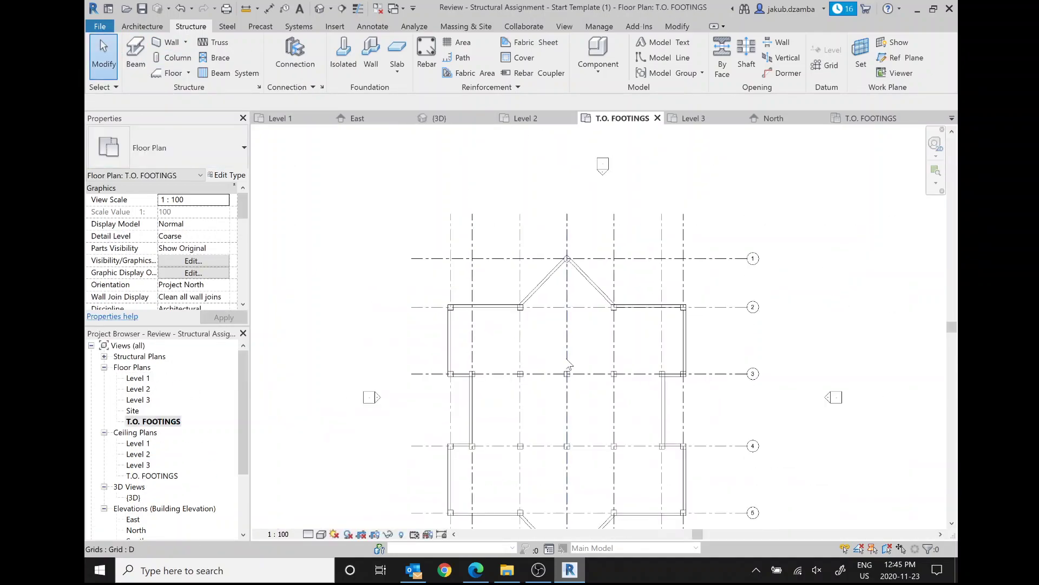
middle_click_drag(567, 362, 520, 320)
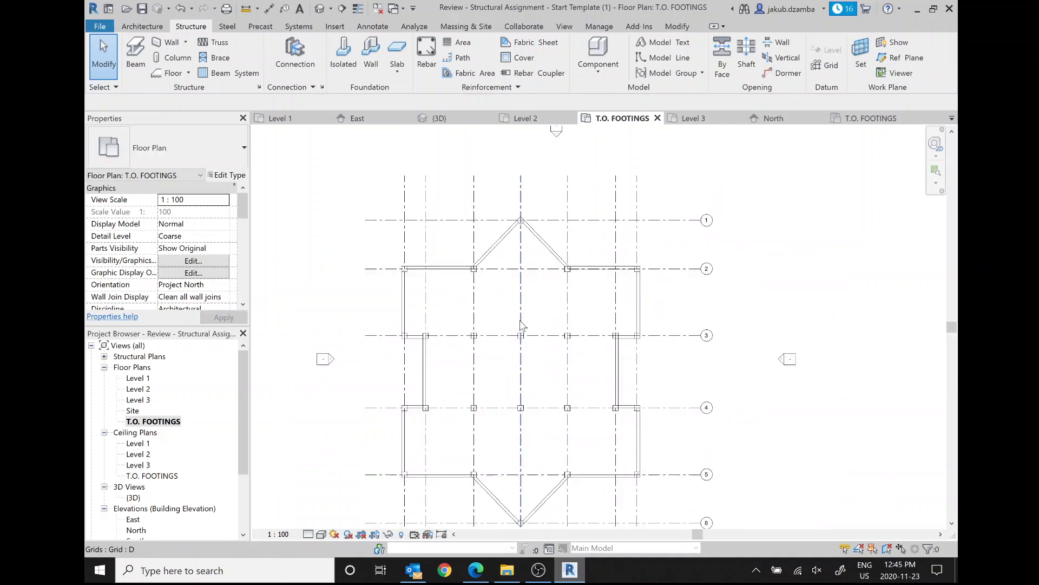
double_click(138, 377)
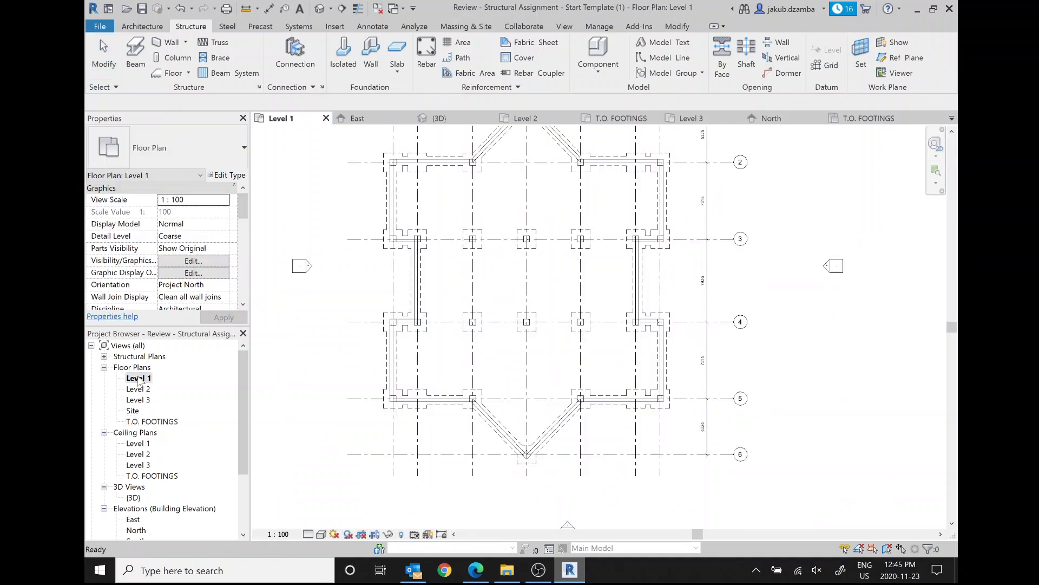
middle_click_drag(571, 298, 487, 325)
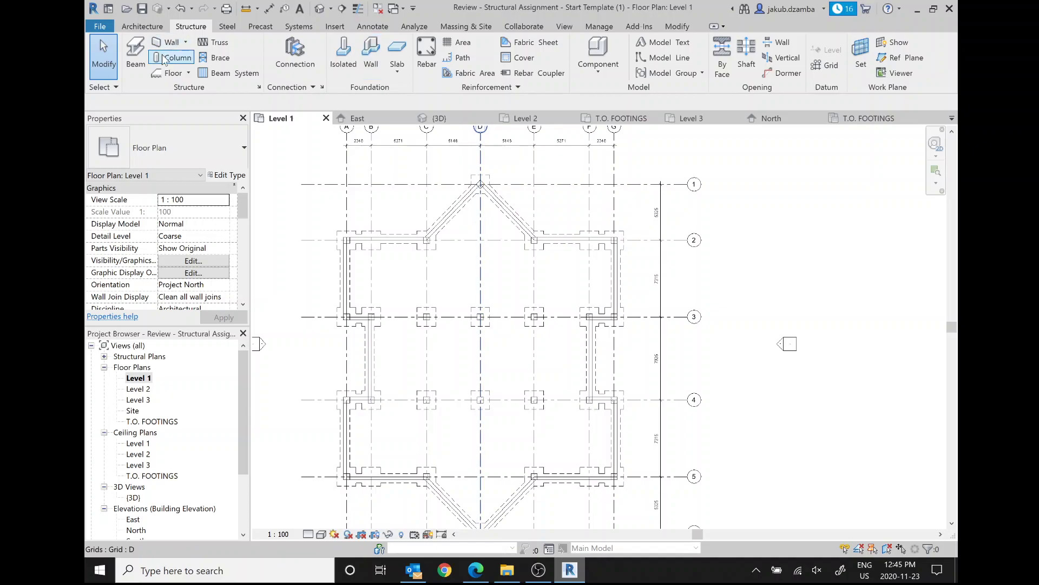
Cancel the isolated footing tool, then select and right-click the column at grid E-2.
left_click(336, 54)
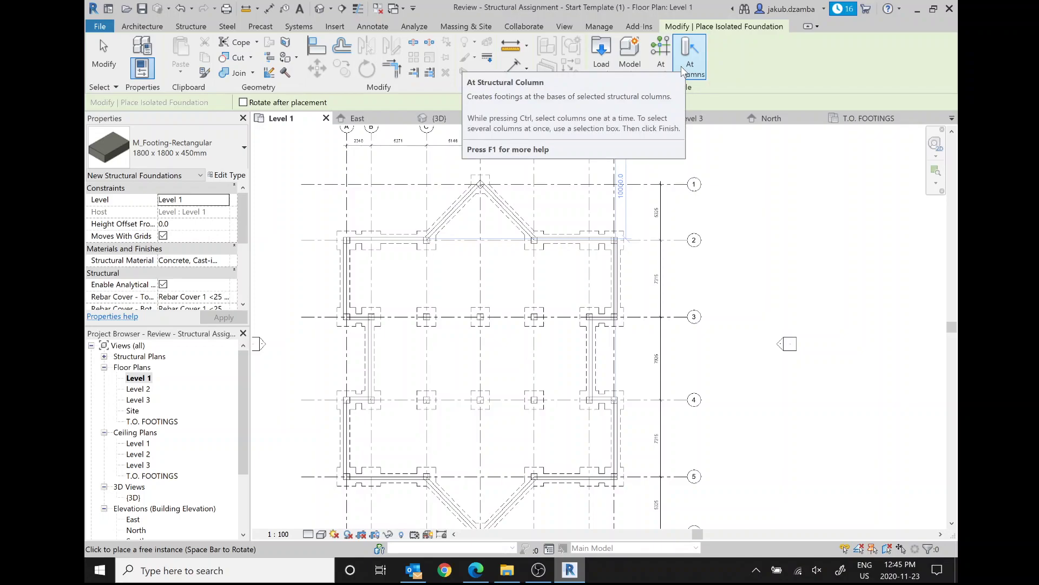
key("Escape")
key("Escape")
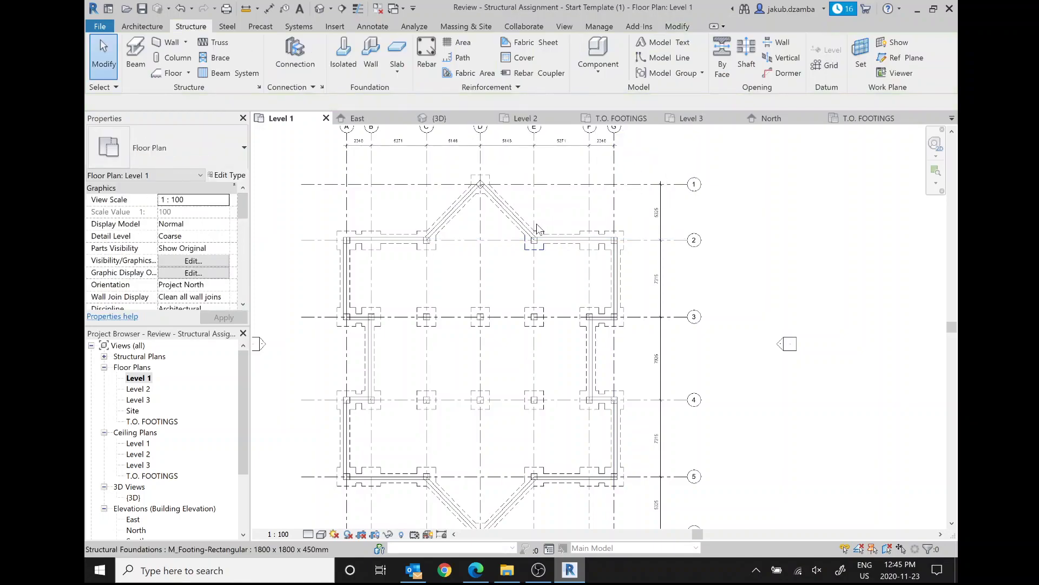
left_click(541, 253)
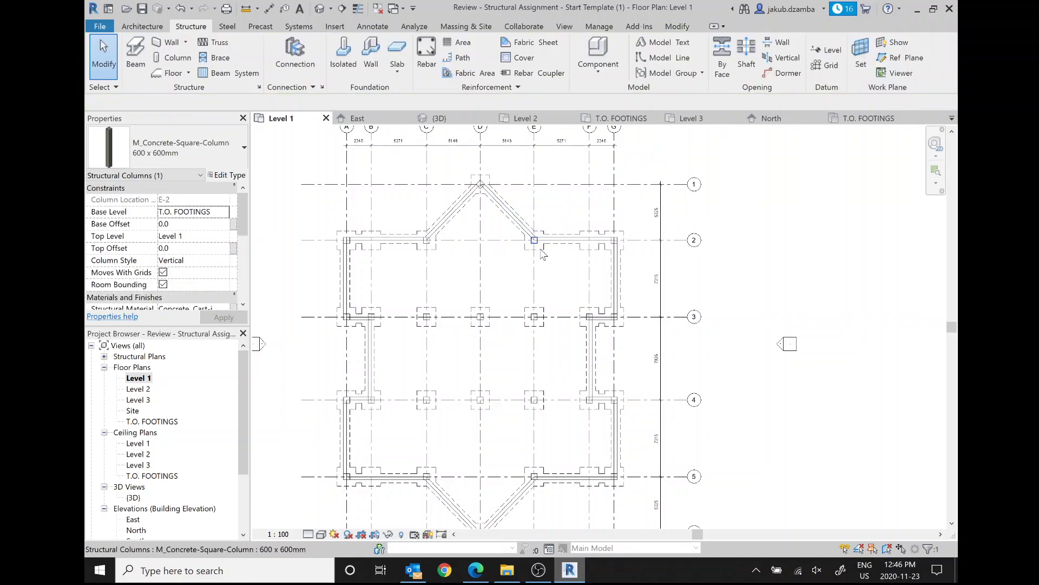
key("Escape")
left_click(543, 254)
right_click(540, 251)
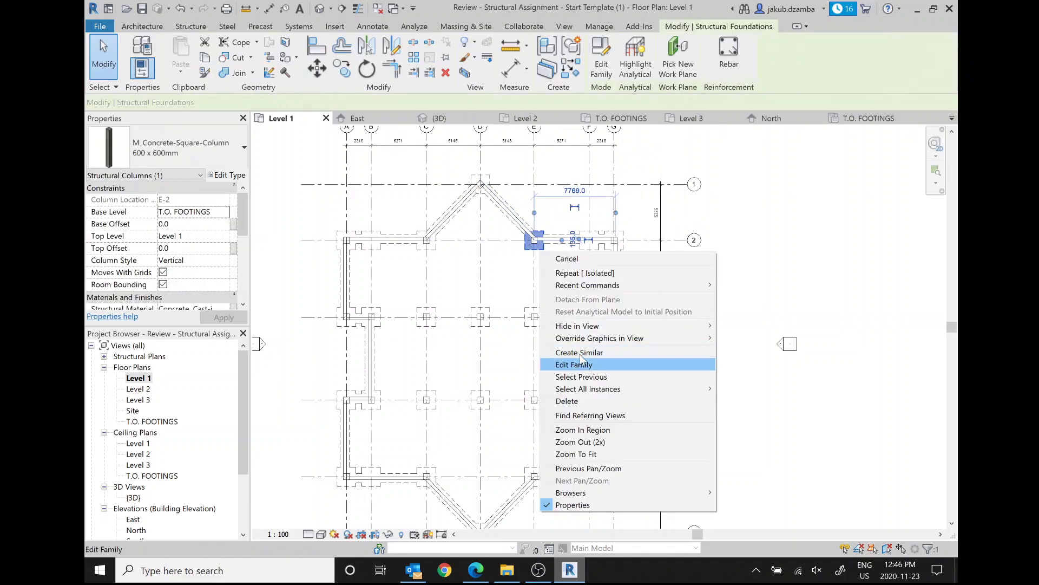